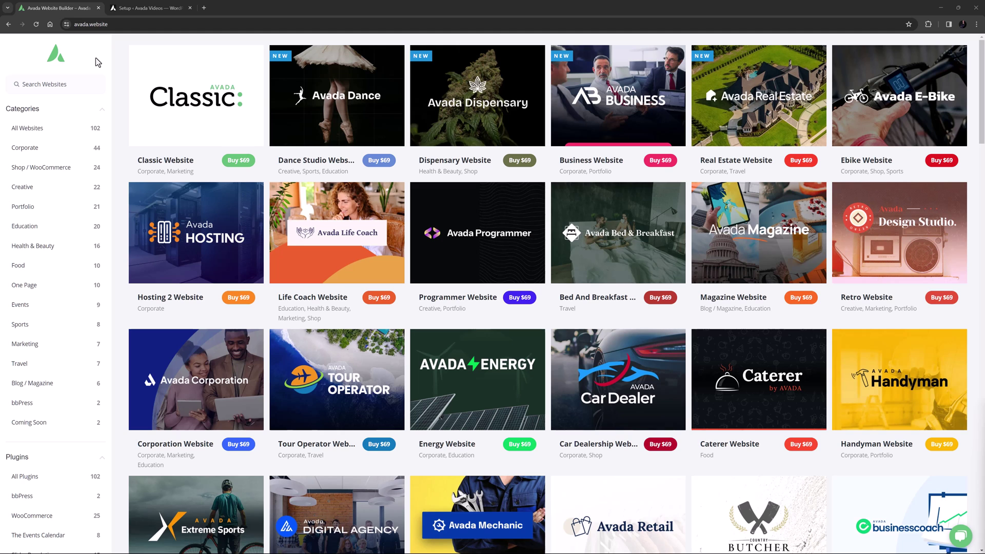
left_click(37, 189)
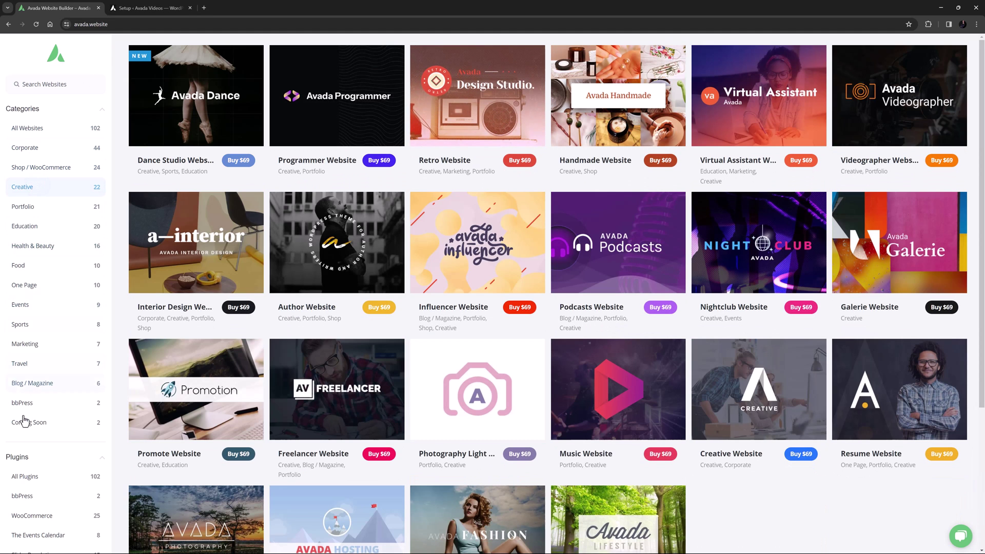
left_click(20, 518)
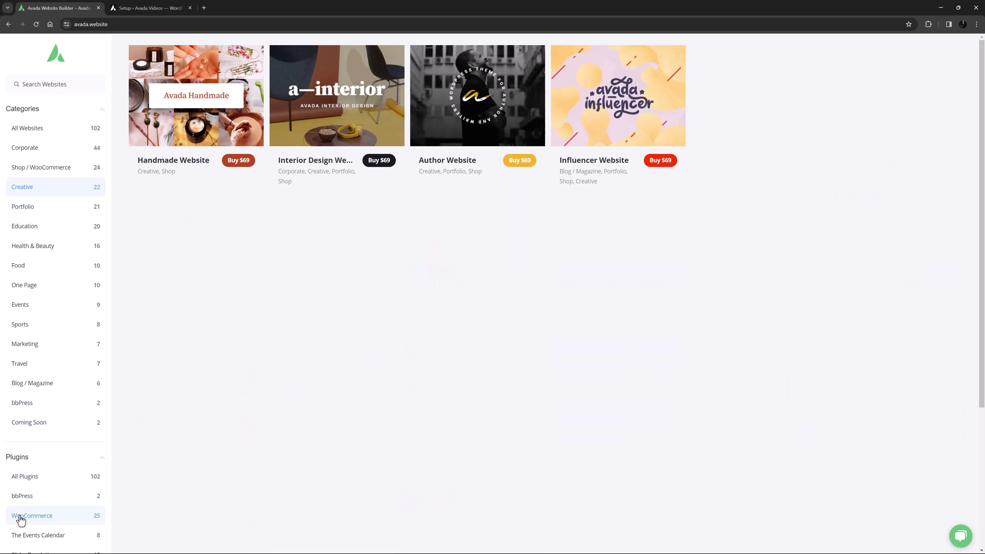
left_click(35, 129)
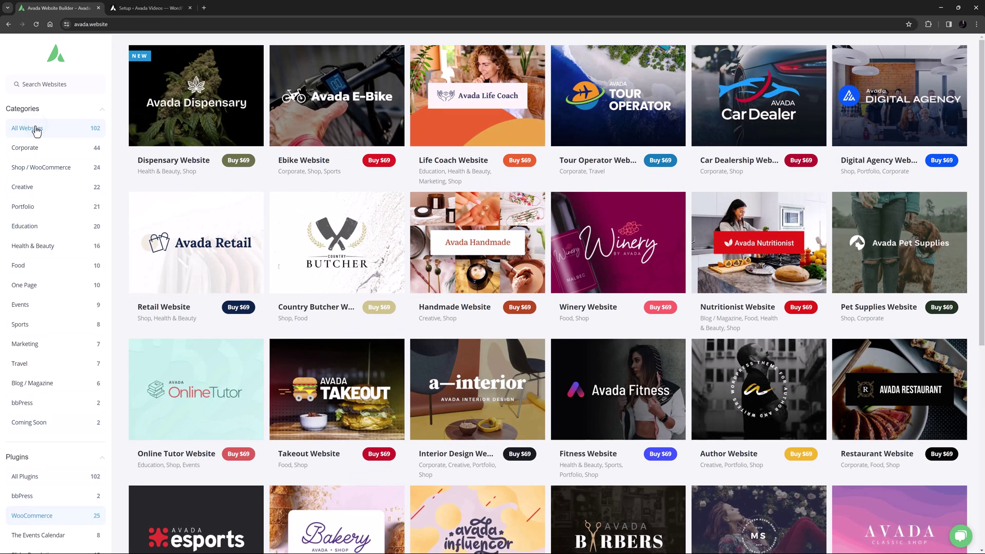
left_click(28, 476)
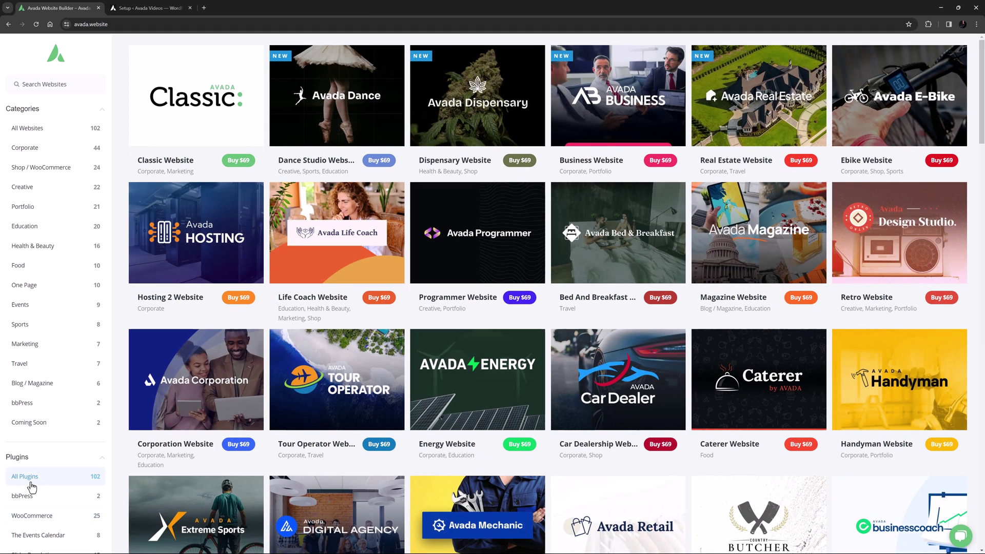
- On the Setup tab, paste the Avada purchase code and submit it to register the site
left_click(129, 7)
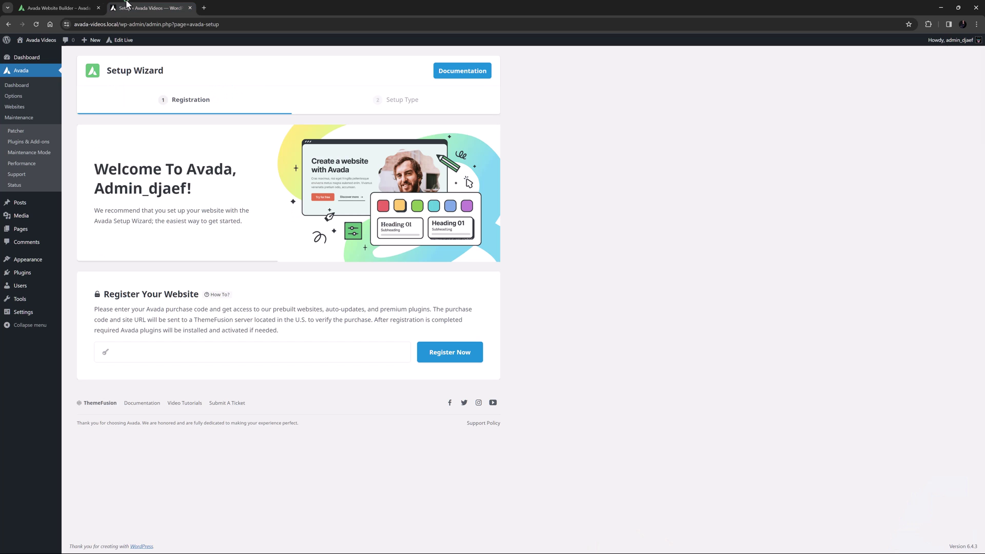
left_click(127, 352)
key("ctrl+v")
key("Return")
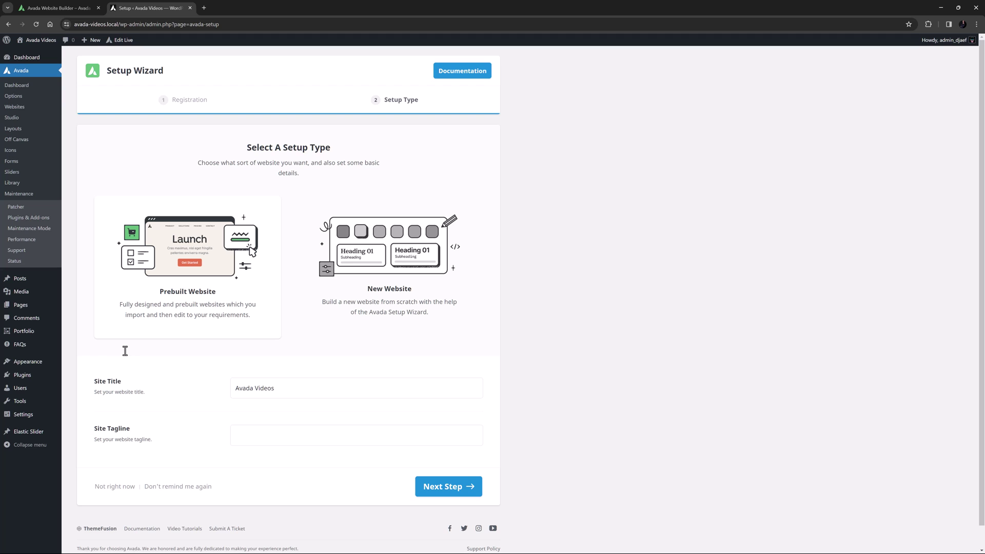
- Advance the wizard to the Select A Website step and scroll through the prebuilt site grid
left_click(441, 487)
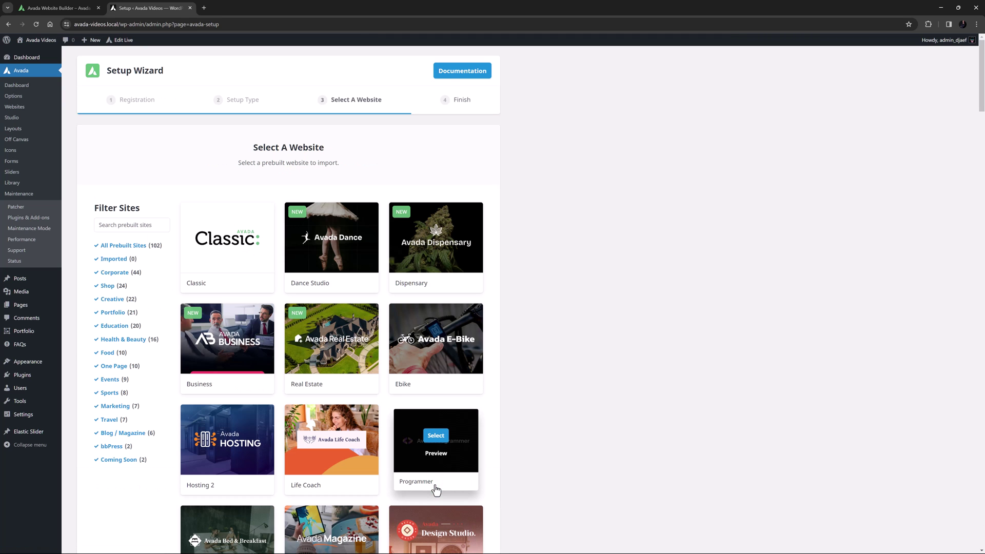
scroll(529, 326, "down", 2)
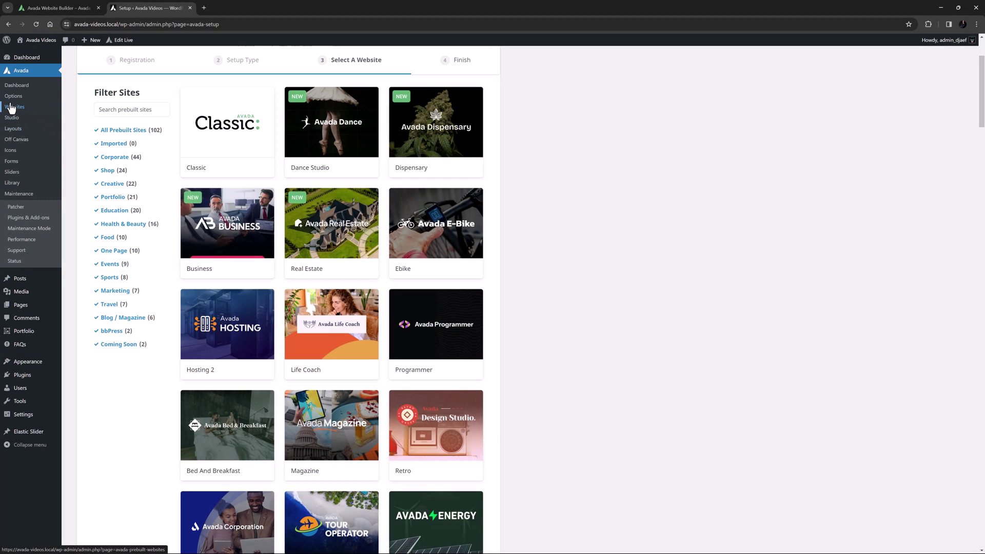
- Go to the Import A Prebuilt Website page and bring up the Maintenance menu
left_click(11, 106)
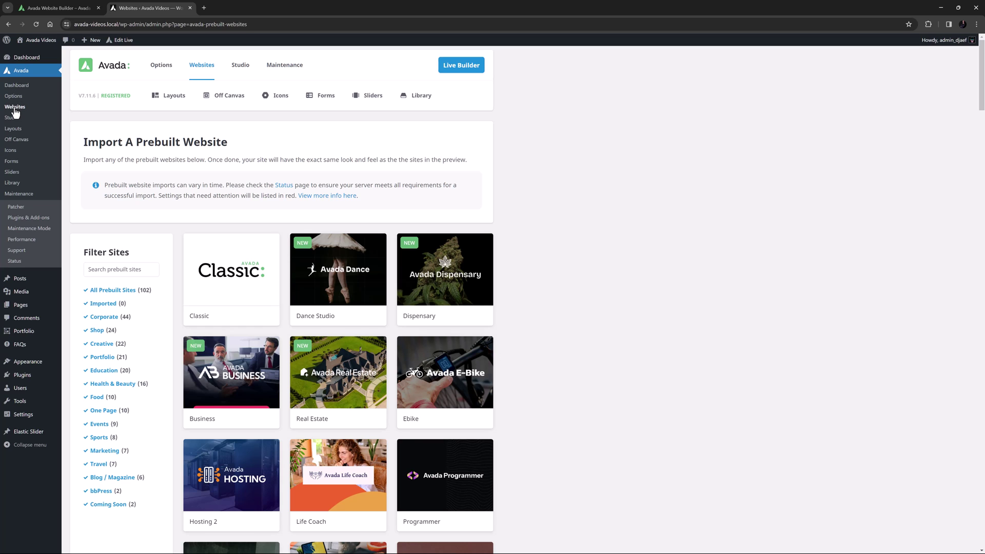
mouse_move(272, 68)
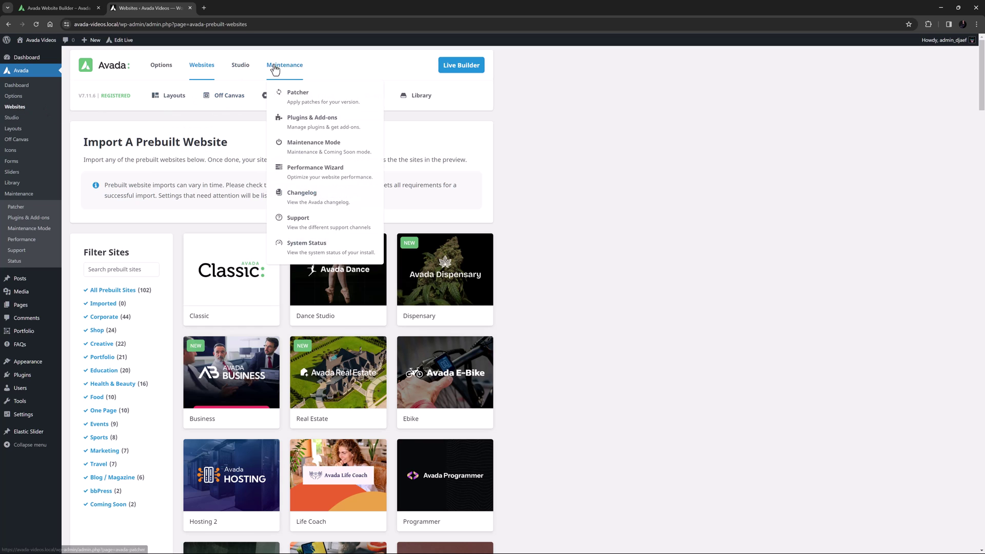
left_click(296, 246)
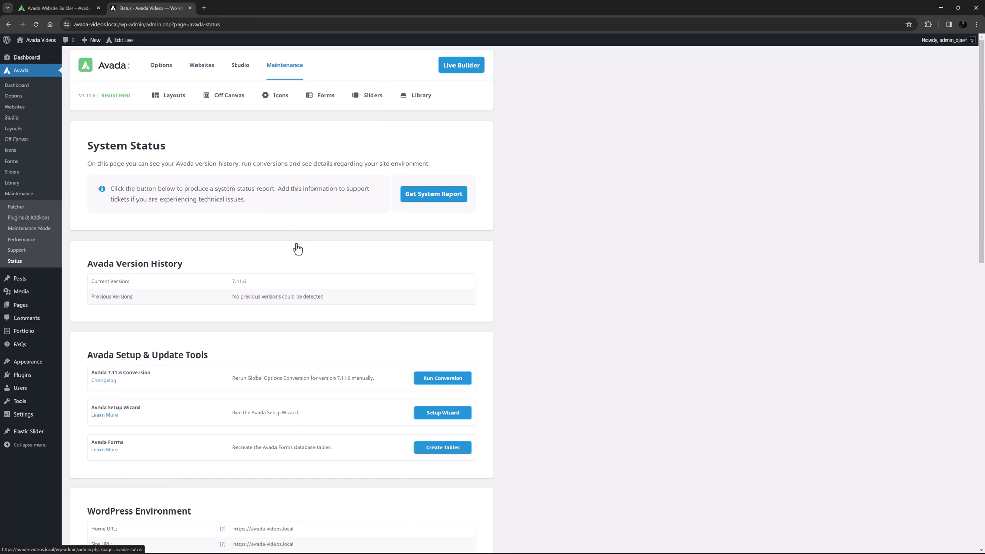
scroll(297, 249, "down", 5)
scroll(297, 249, "down", 3)
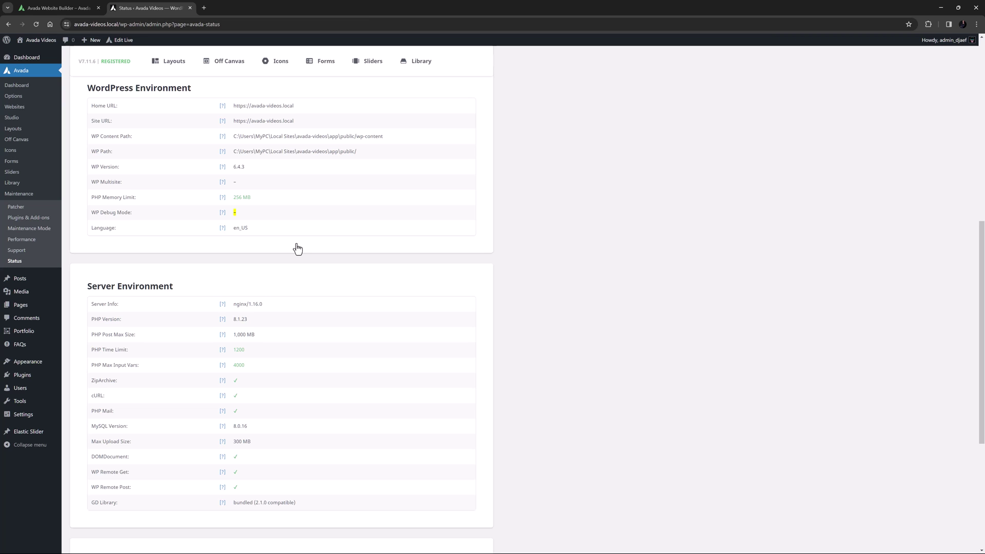
key("alt+Left")
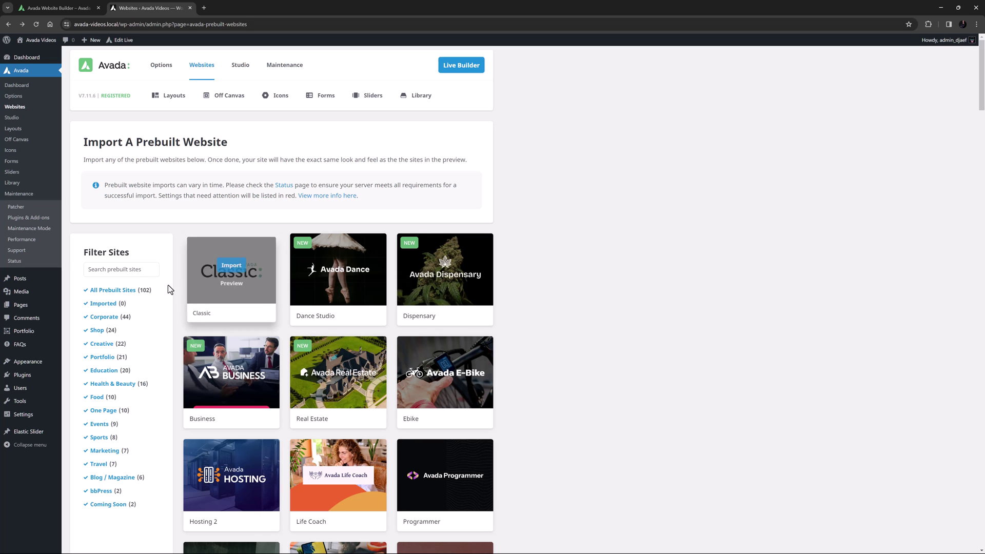
- Filter prebuilt sites by Shop, then Corporate, then show all, and preview the Dispensary site
left_click(97, 331)
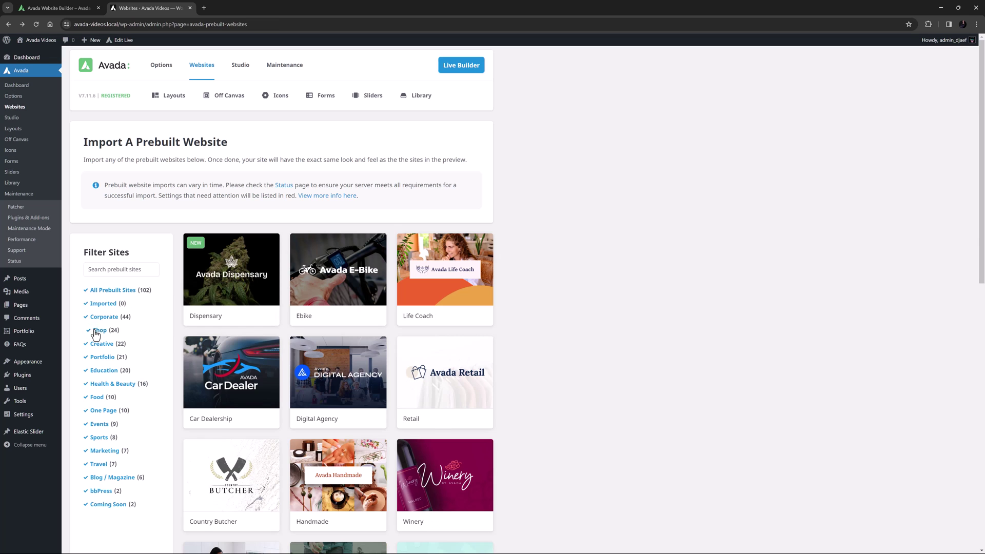
left_click(102, 317)
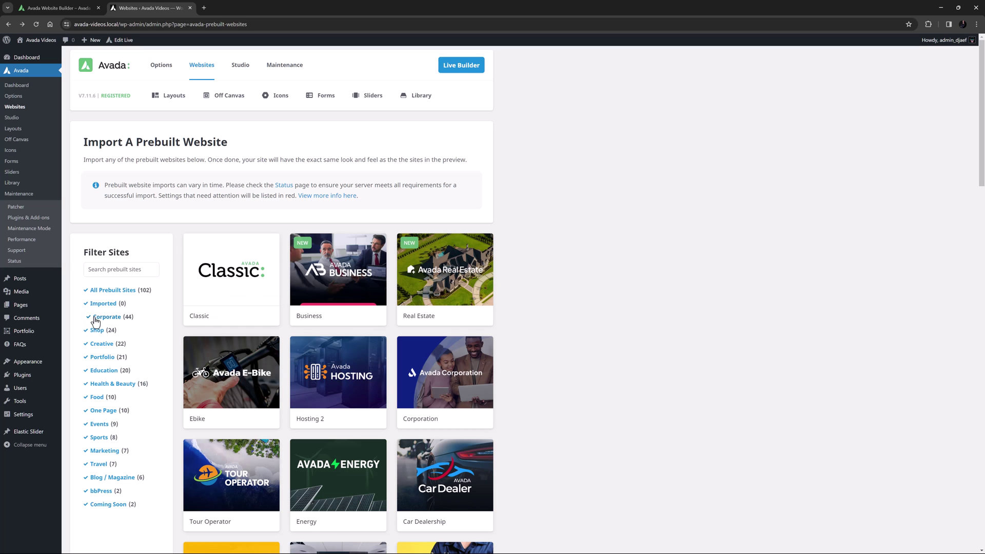
left_click(100, 291)
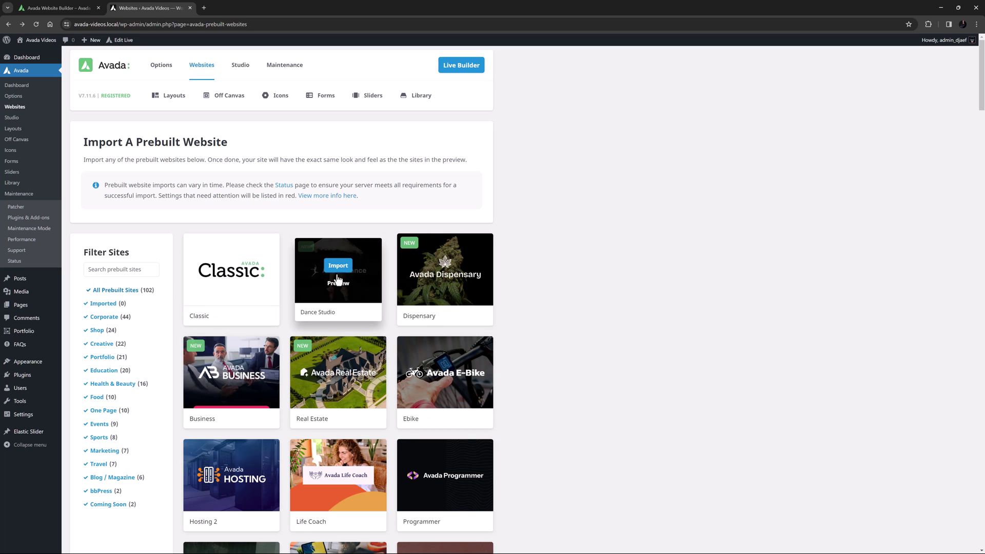
mouse_move(419, 283)
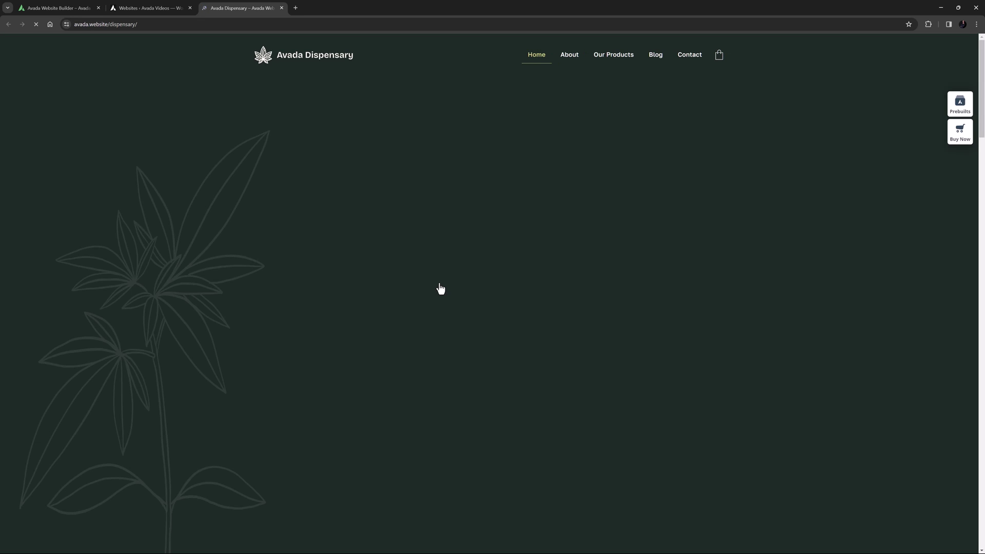
- Pass the Dispensary demo's age check, view its About page, then close the preview
left_click(440, 326)
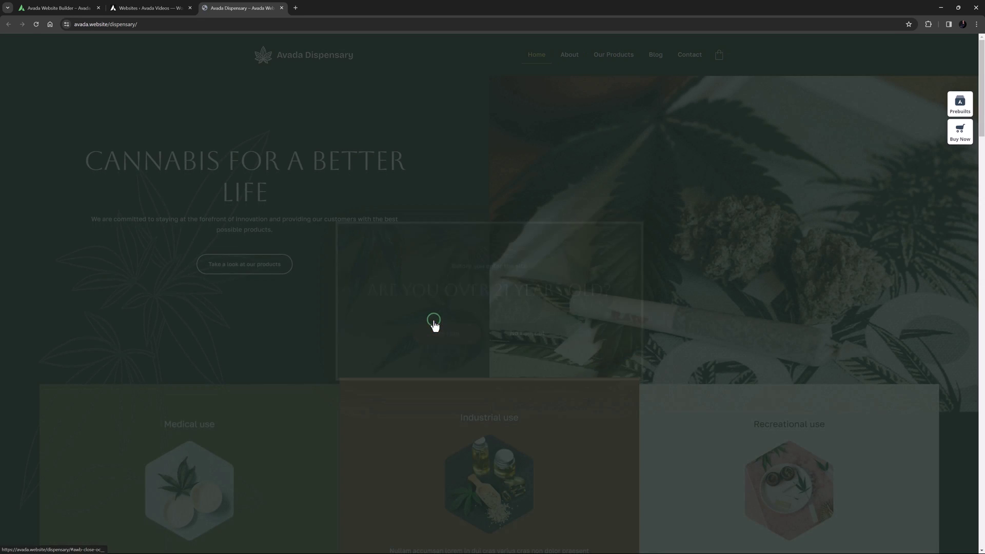
left_click(567, 58)
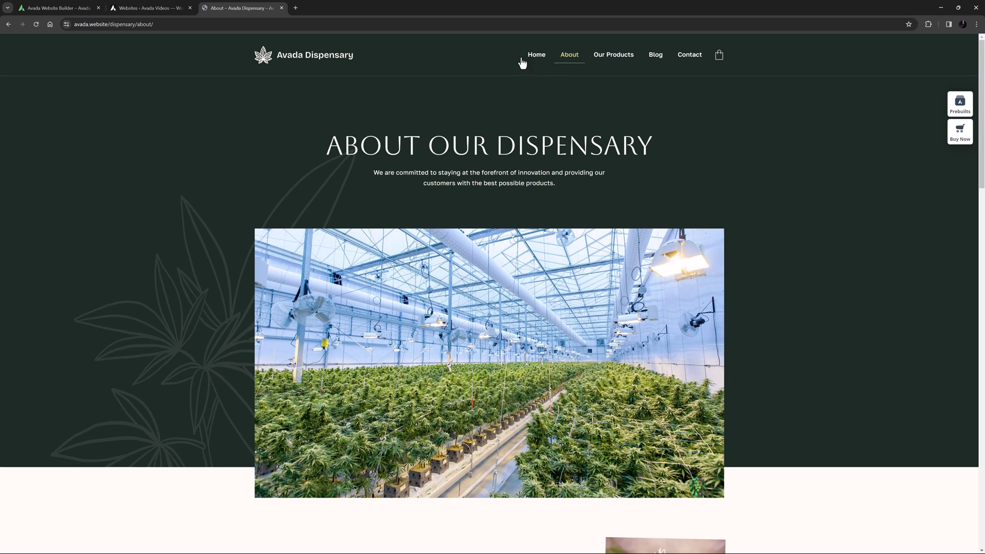
left_click(281, 7)
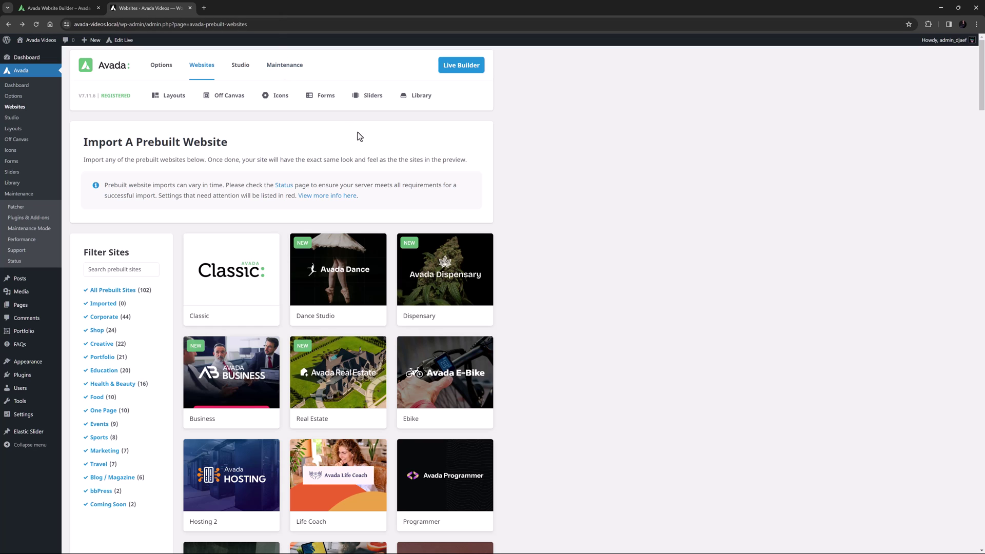
- Open the Dispensary import dialog, which shows WooCommerce still needs installing
mouse_move(429, 235)
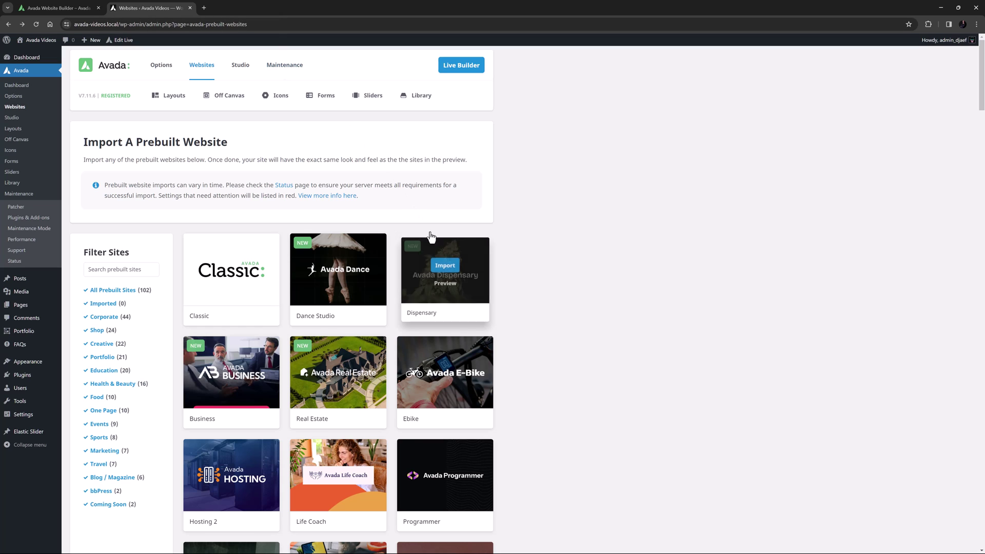
left_click(444, 266)
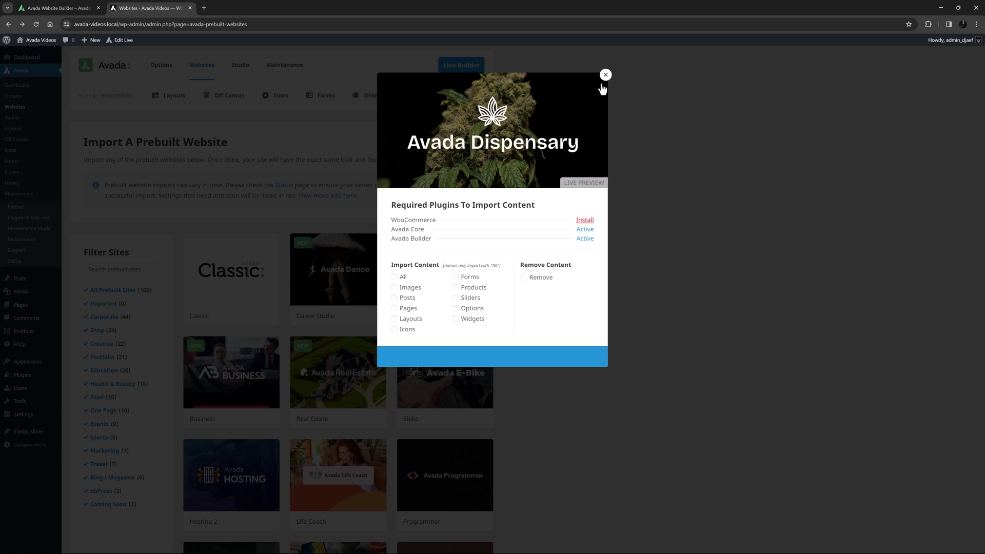
- Close the Dispensary dialog and open the Bed And Breakfast site's import options instead
left_click(605, 75)
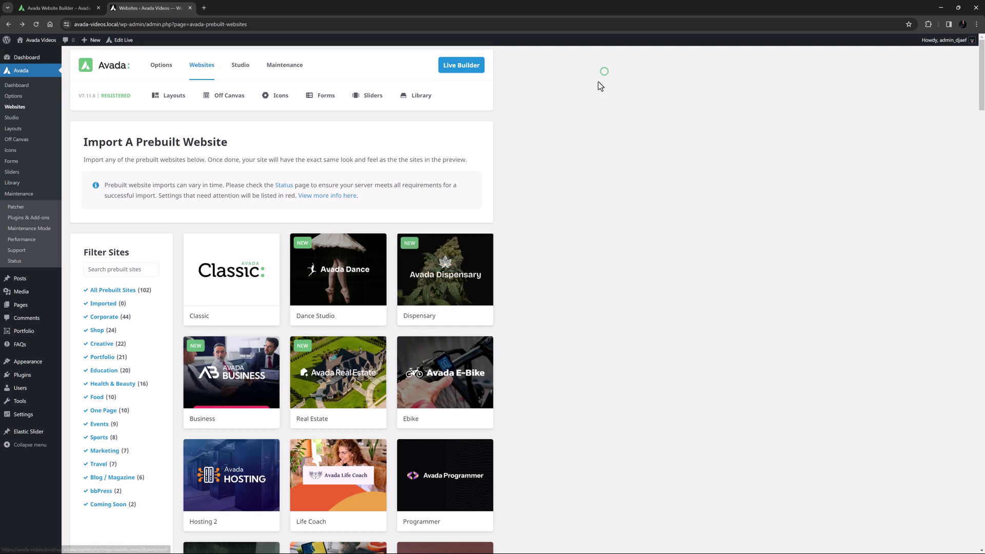
scroll(462, 231, "down", 5)
left_click(233, 343)
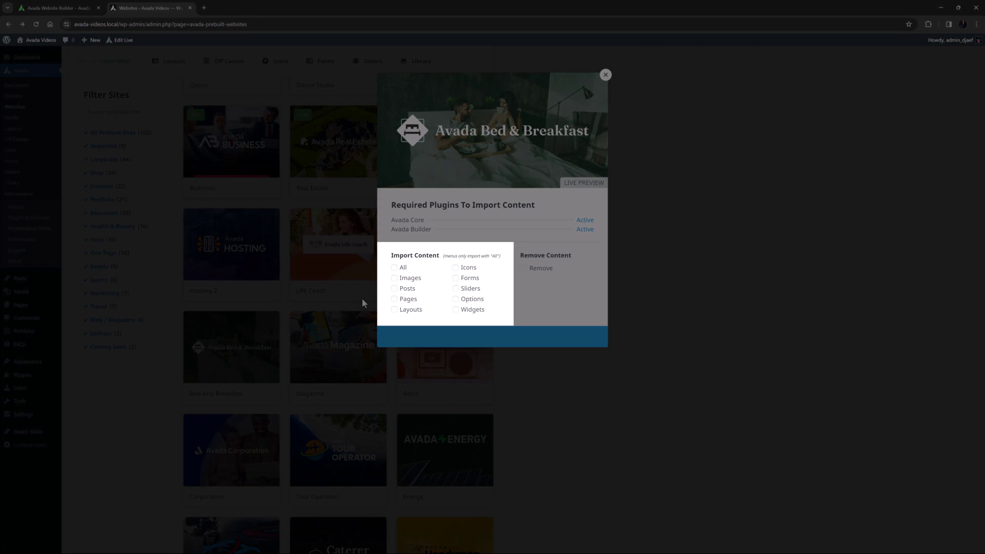
- Select All content for Bed And Breakfast and run the import, accepting the warning
left_click(395, 267)
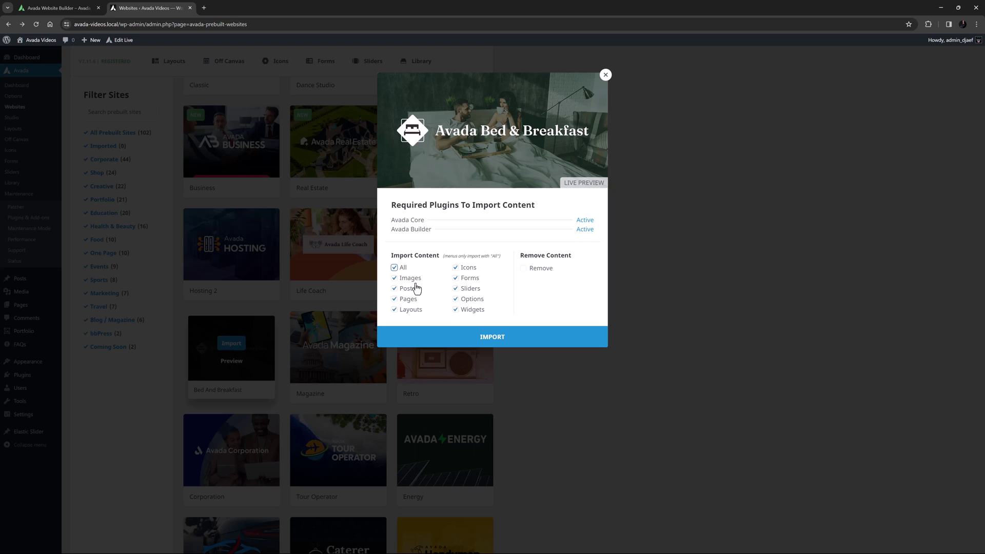
left_click(489, 338)
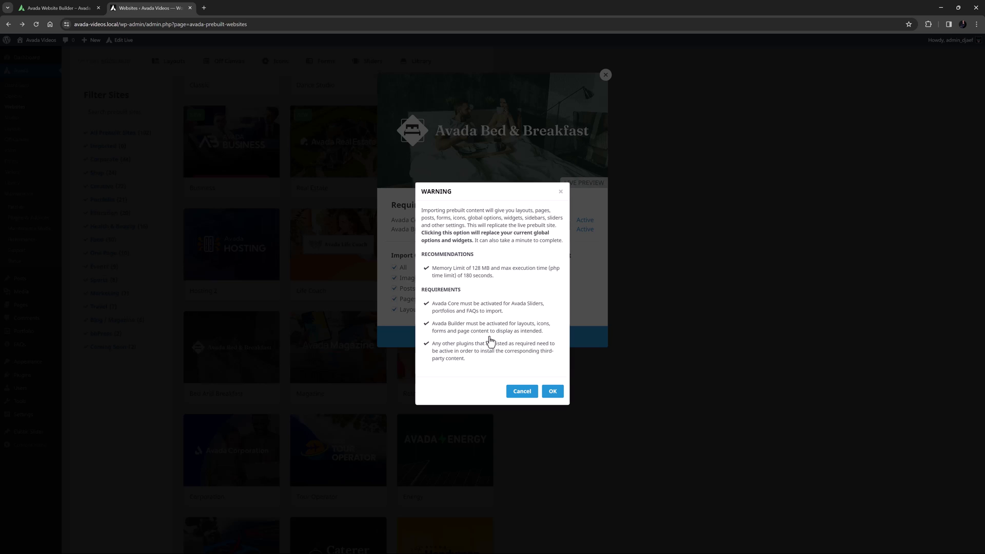
left_click(549, 392)
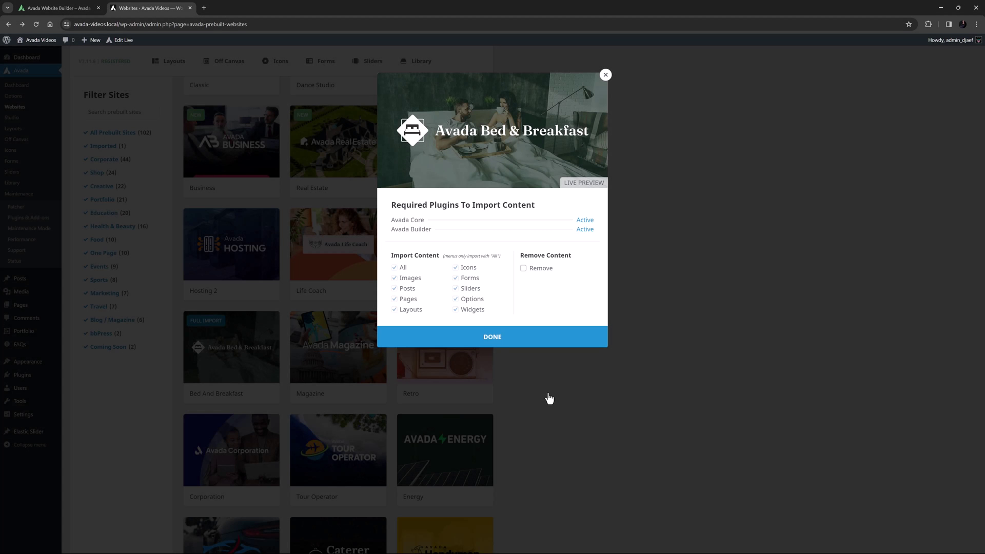
- View the live Bed & Breakfast homepage, scroll back to top, then return to Avada Websites
left_click(496, 344)
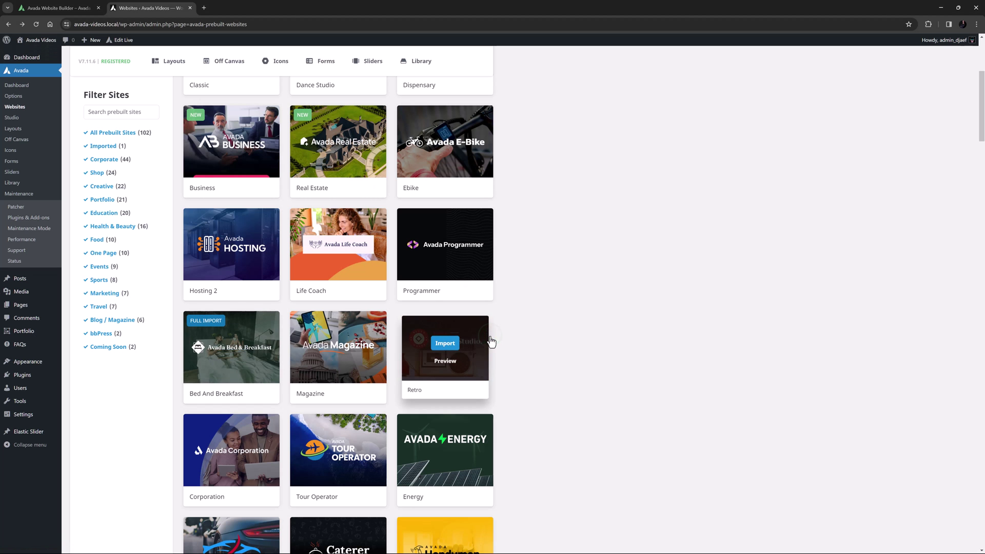
left_click(33, 55)
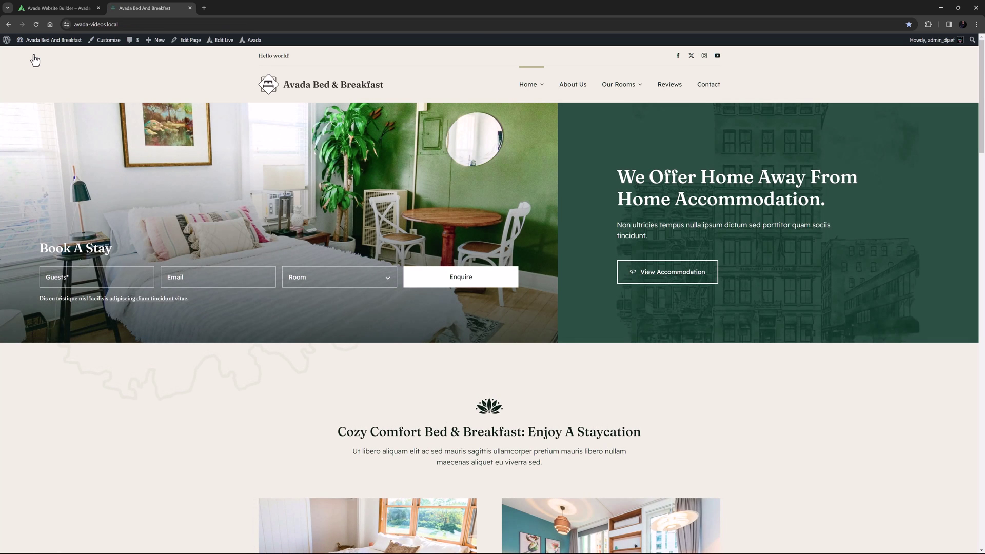
scroll(87, 217, "down", 10)
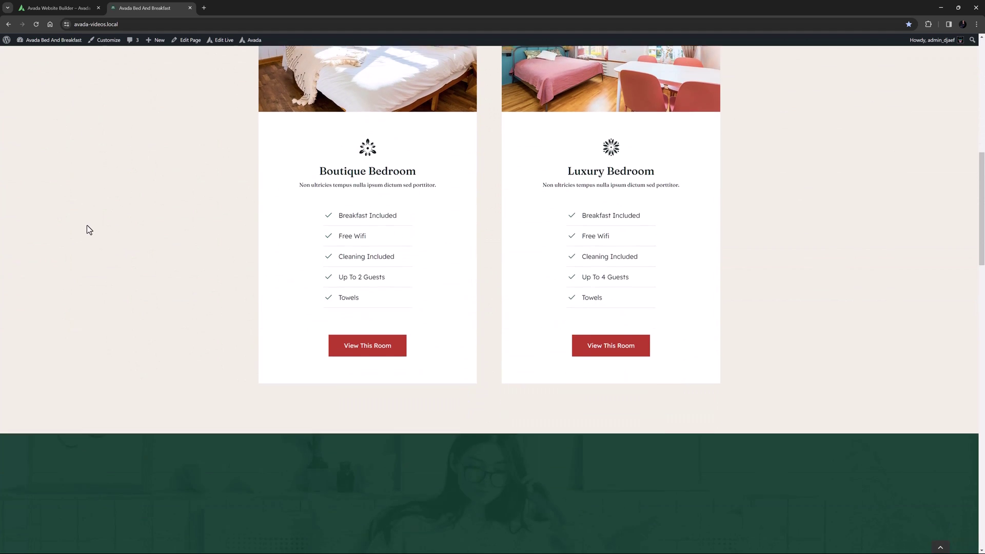
scroll(87, 226, "down", 5)
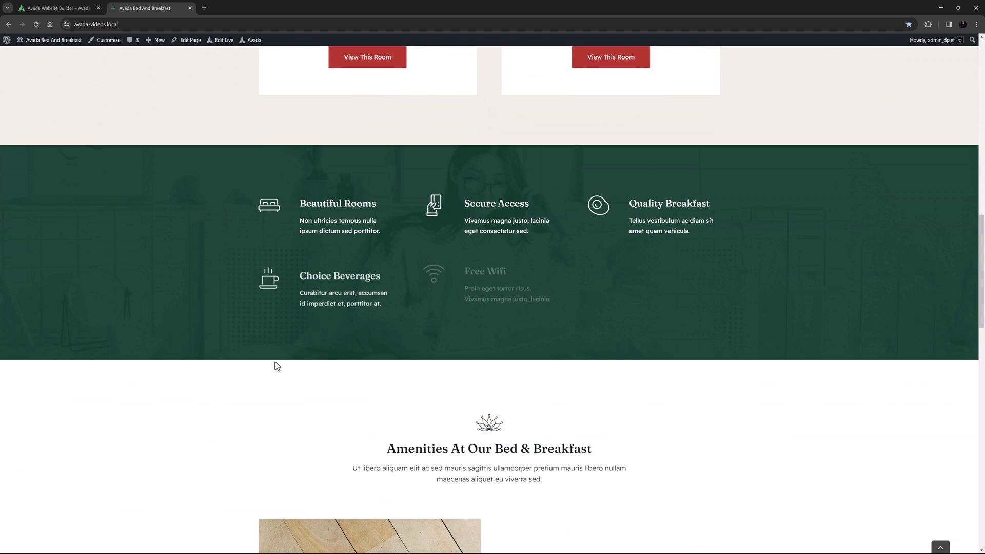
left_click(941, 547)
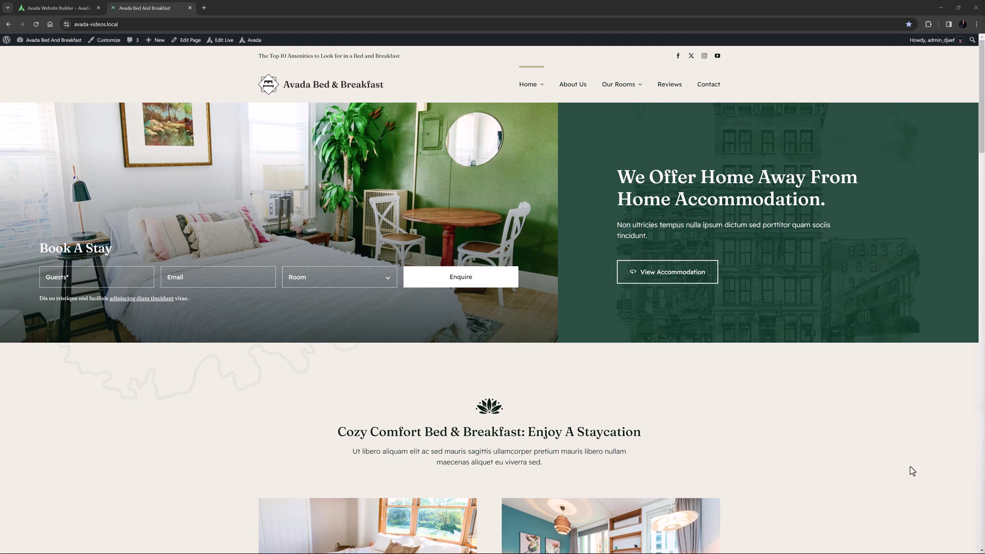
mouse_move(257, 39)
left_click(255, 64)
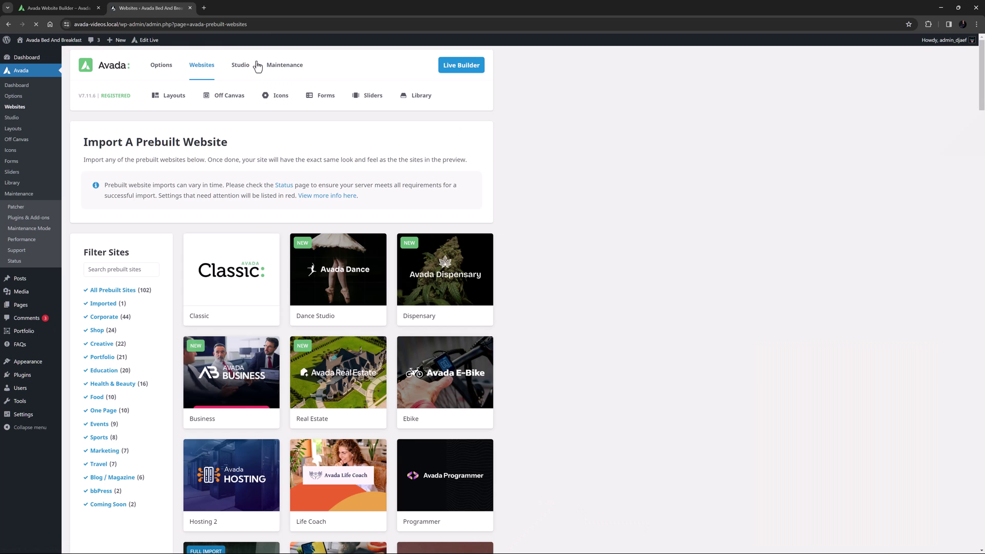
- Under the Imported filter, remove all Bed And Breakfast content, leaving 0 imported sites
left_click(111, 303)
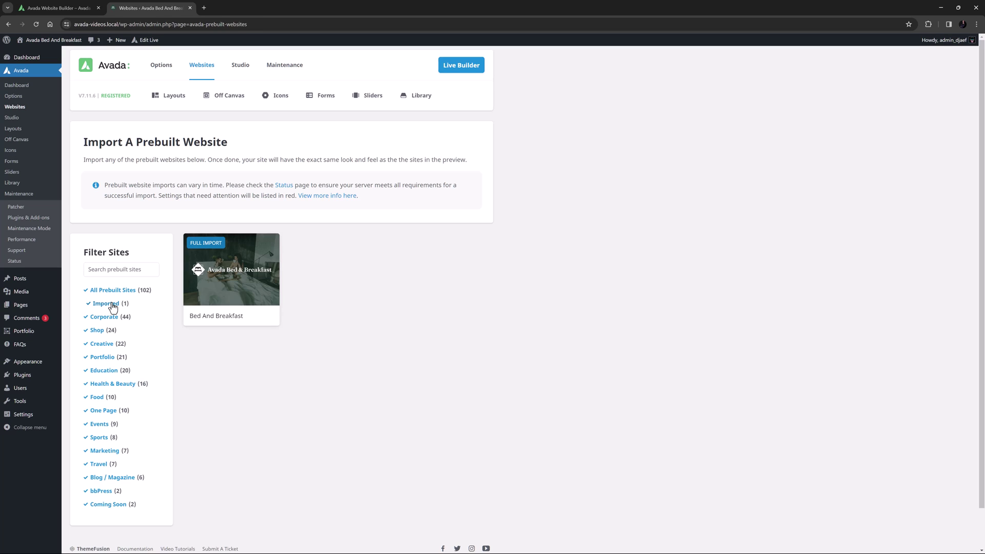
mouse_move(272, 283)
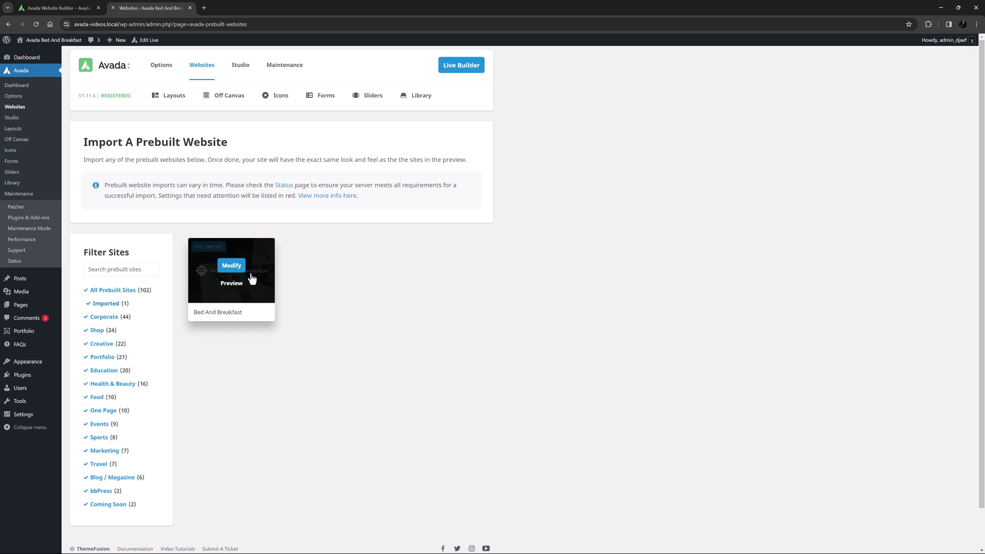
left_click(232, 266)
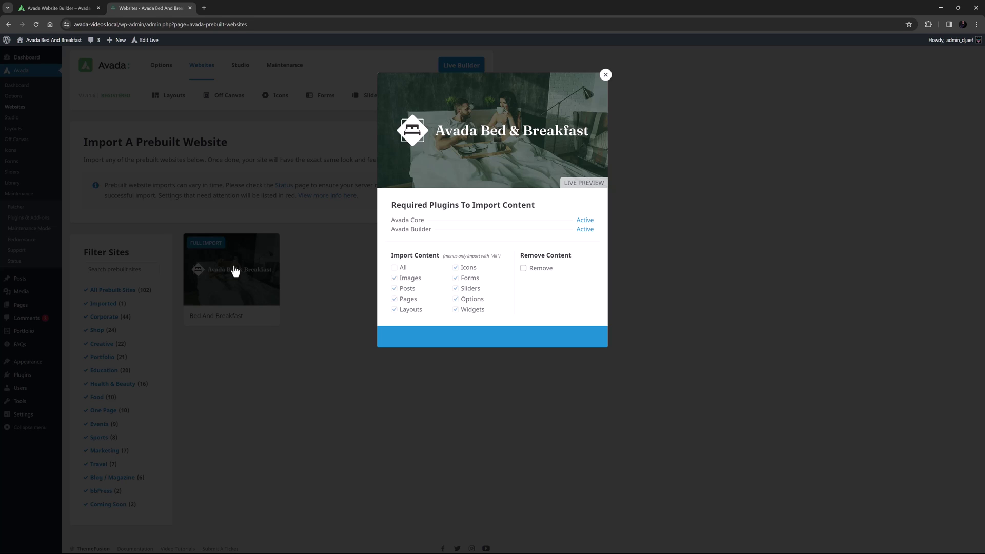
left_click(523, 269)
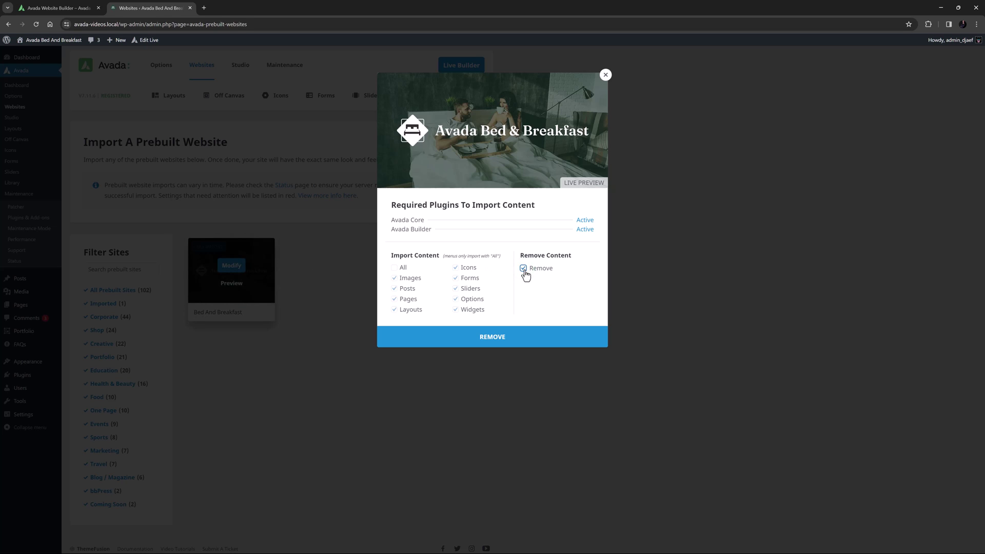
left_click(470, 343)
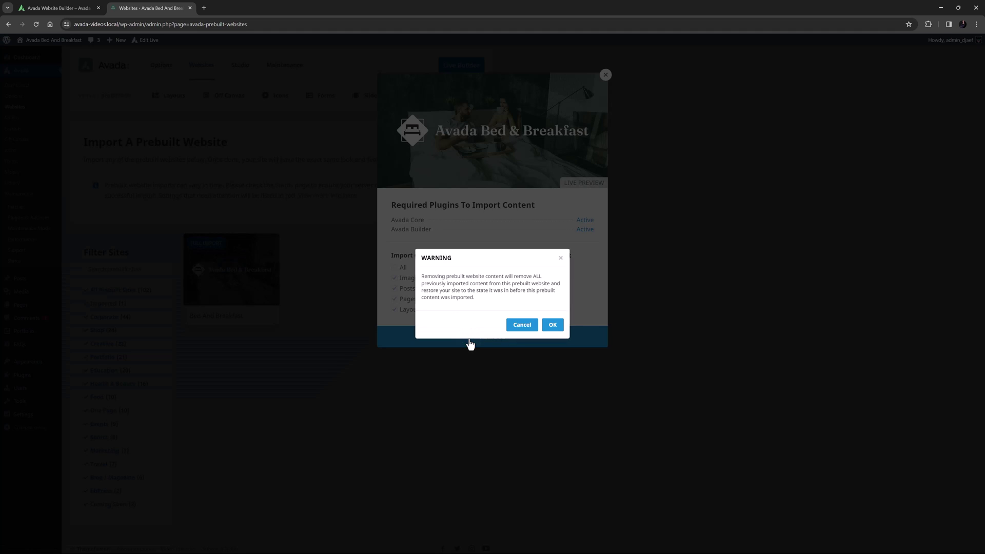
left_click(551, 324)
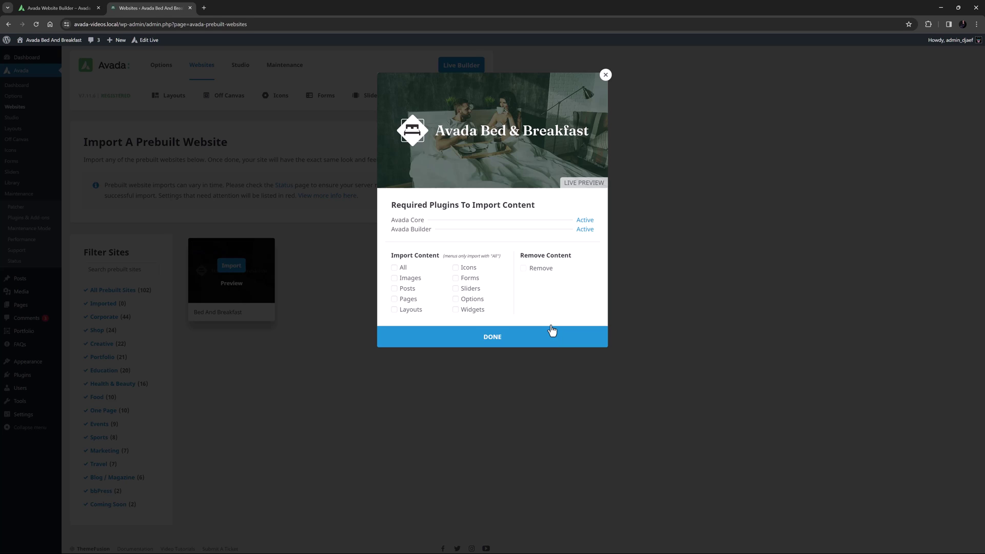
left_click(539, 338)
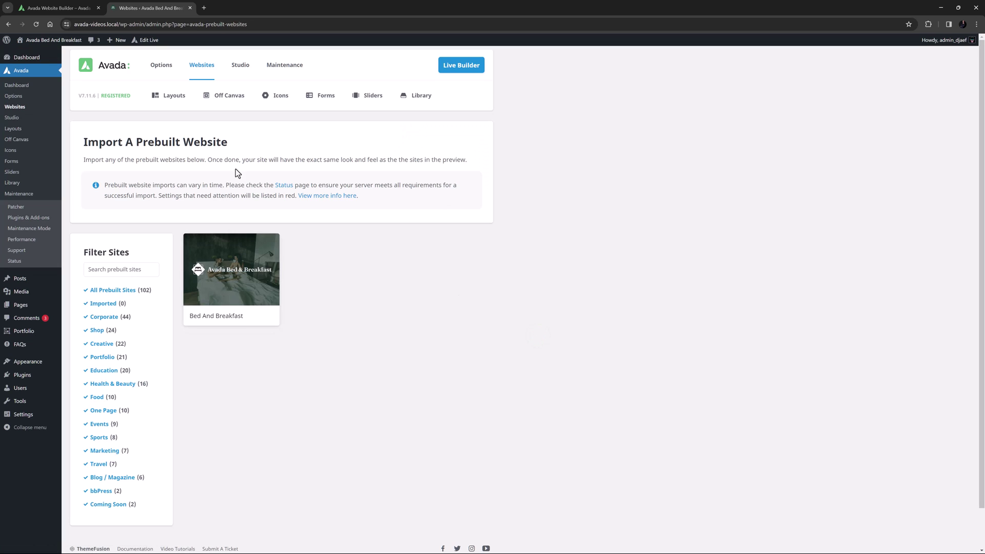
- Return to the prebuilt websites page and search for 'bus'
mouse_move(39, 41)
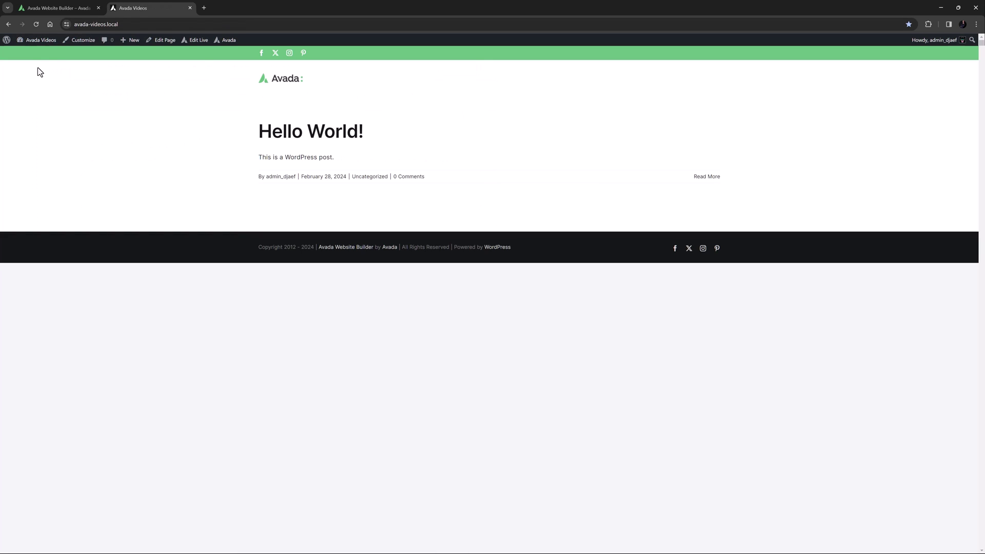
key("alt+Left")
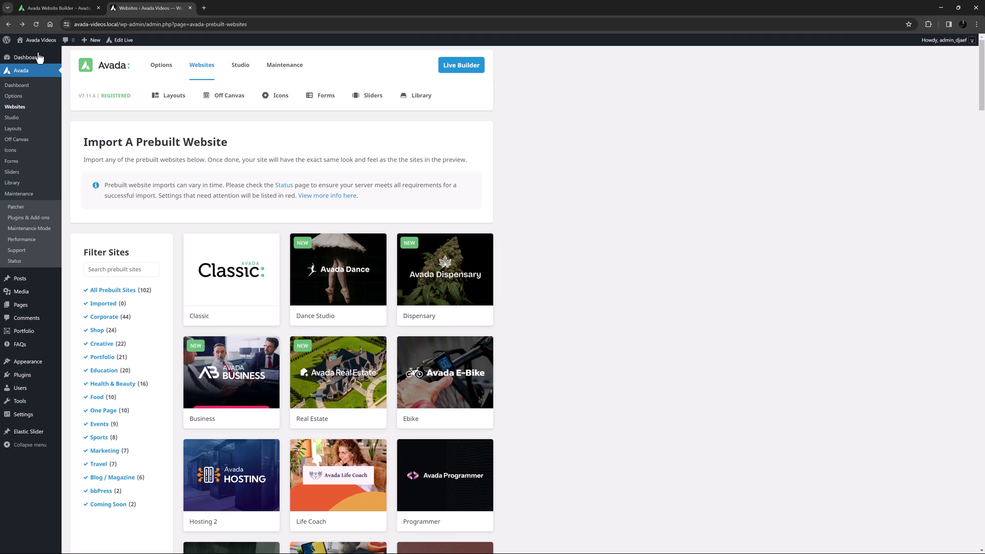
left_click(98, 269)
type("bus")
- Import Business Coach with all content types selected and close the finished import
left_click(337, 273)
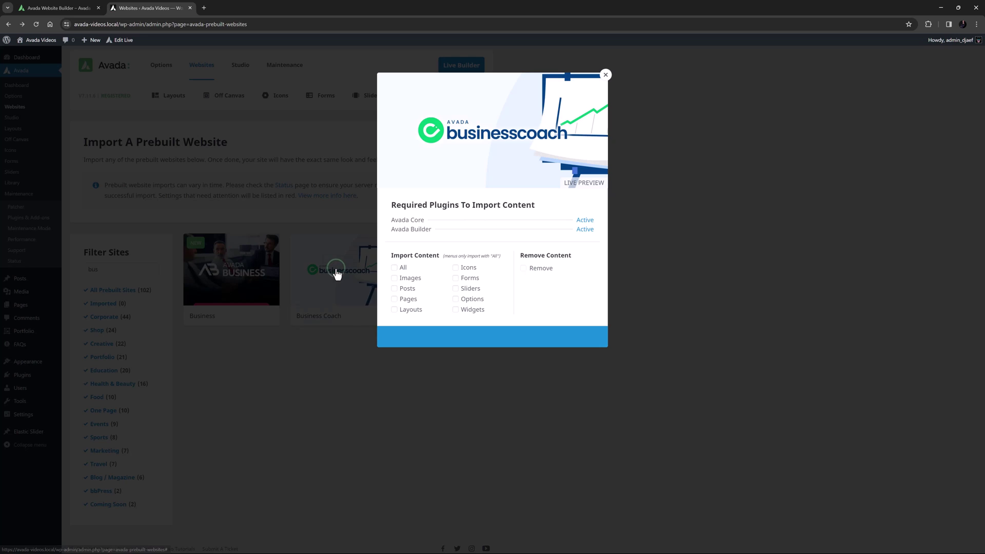
left_click(394, 268)
left_click(473, 336)
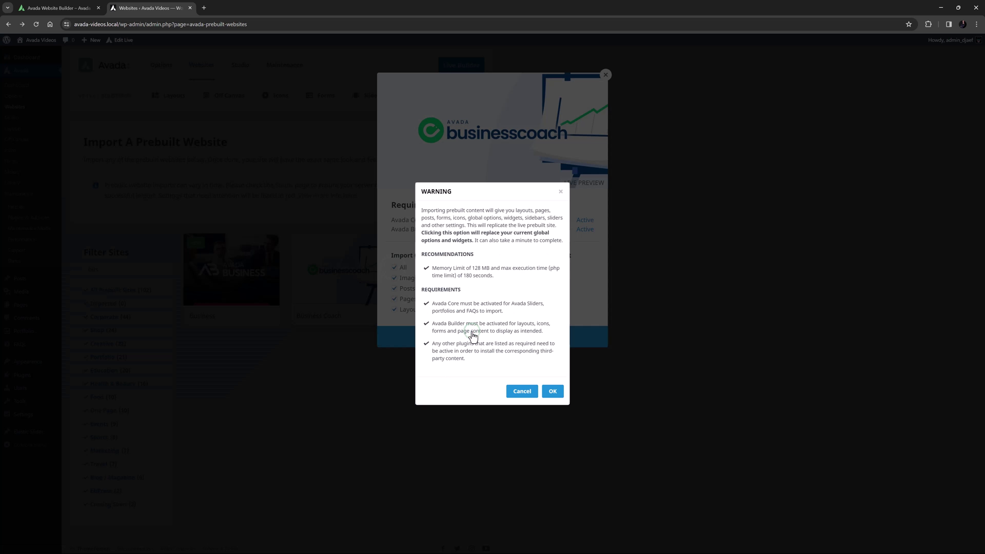
left_click(553, 391)
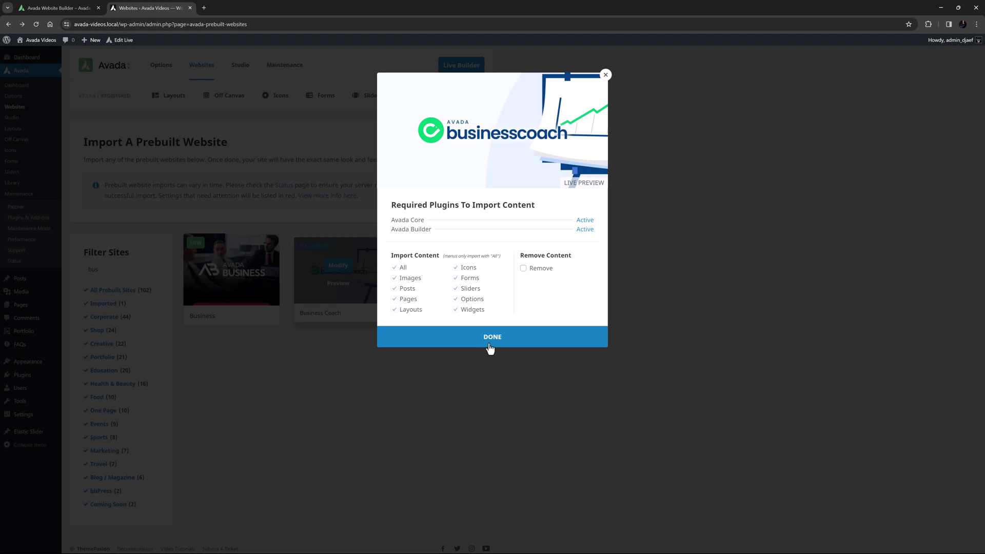
left_click(485, 341)
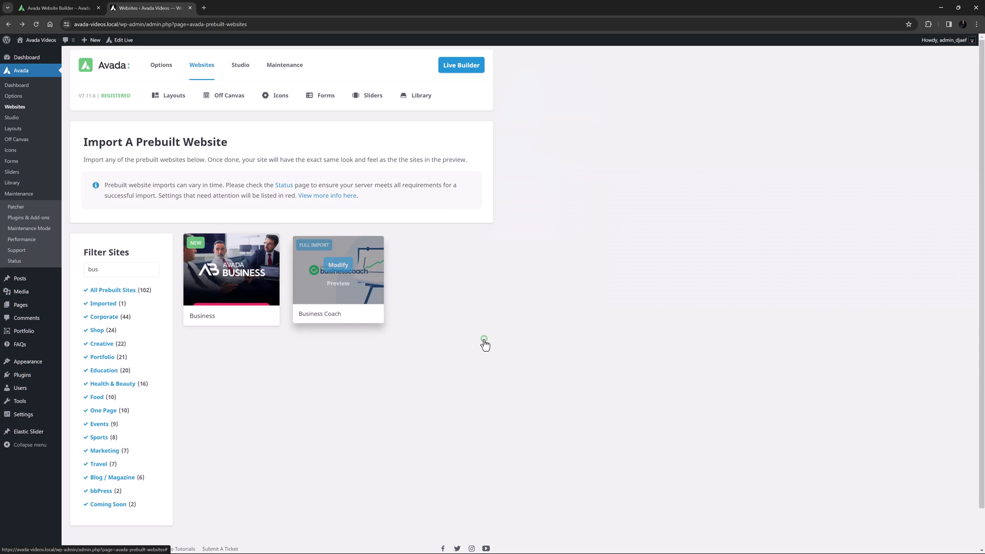
left_click(32, 53)
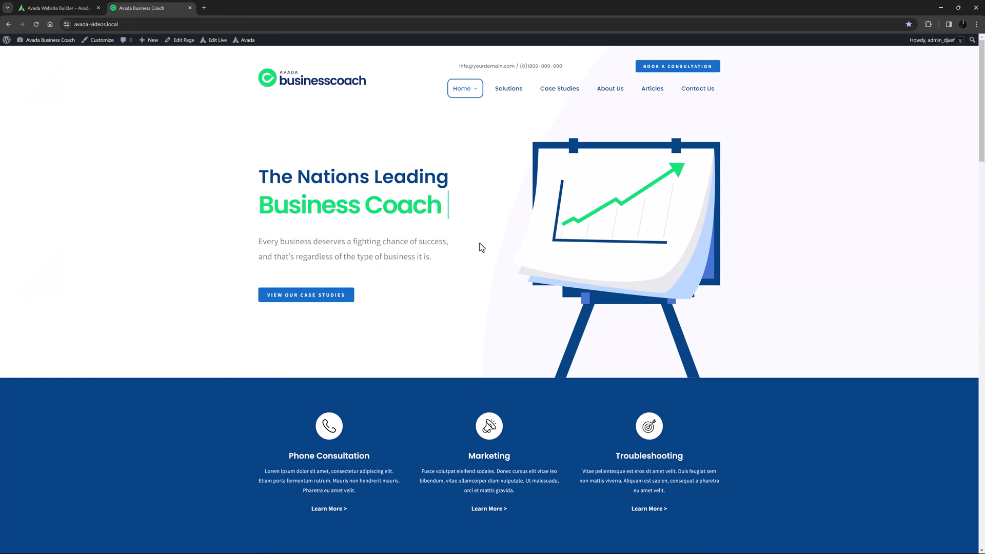
key("F5")
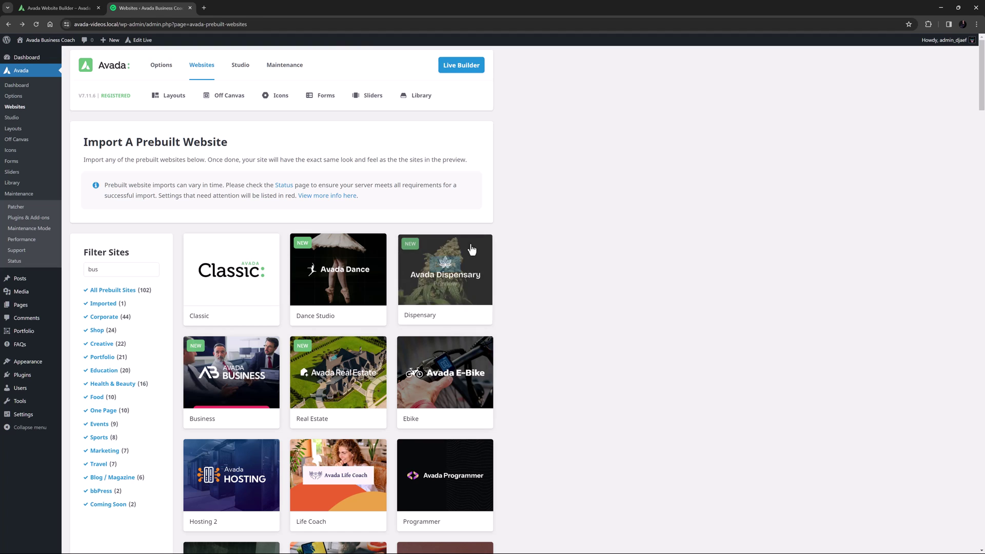
- Search 'acc' and import only the Forms content from the Accountant prebuilt site
double_click(98, 269)
type("acc")
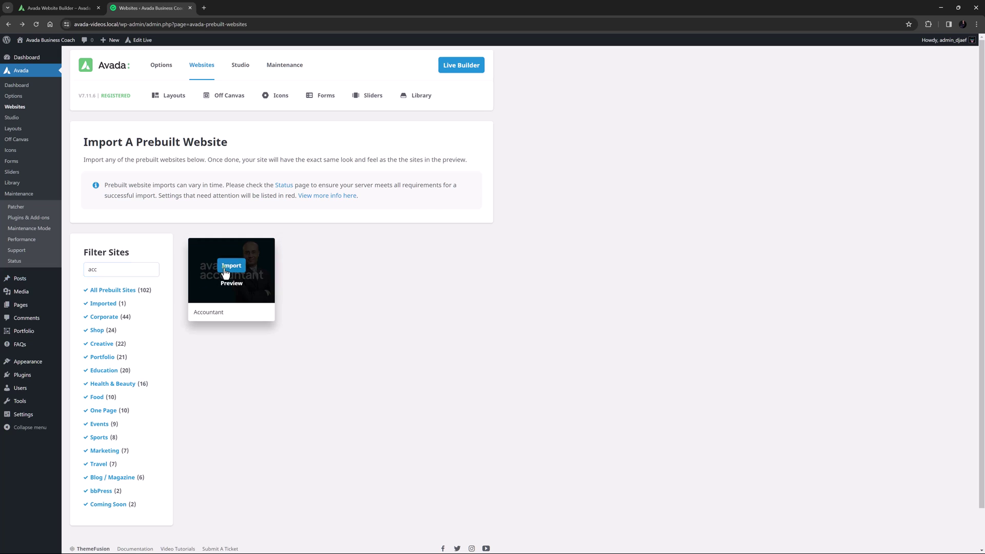
left_click(225, 267)
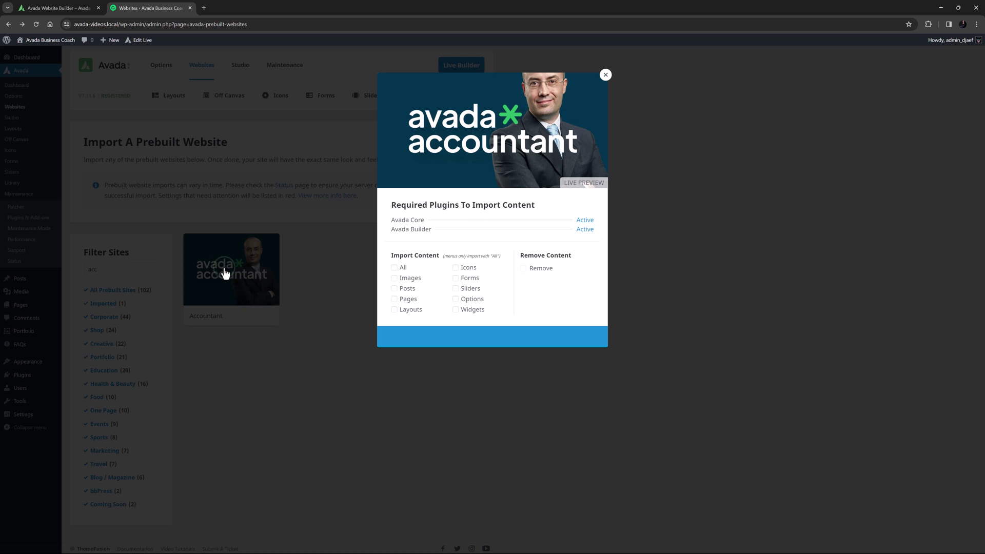
left_click(455, 279)
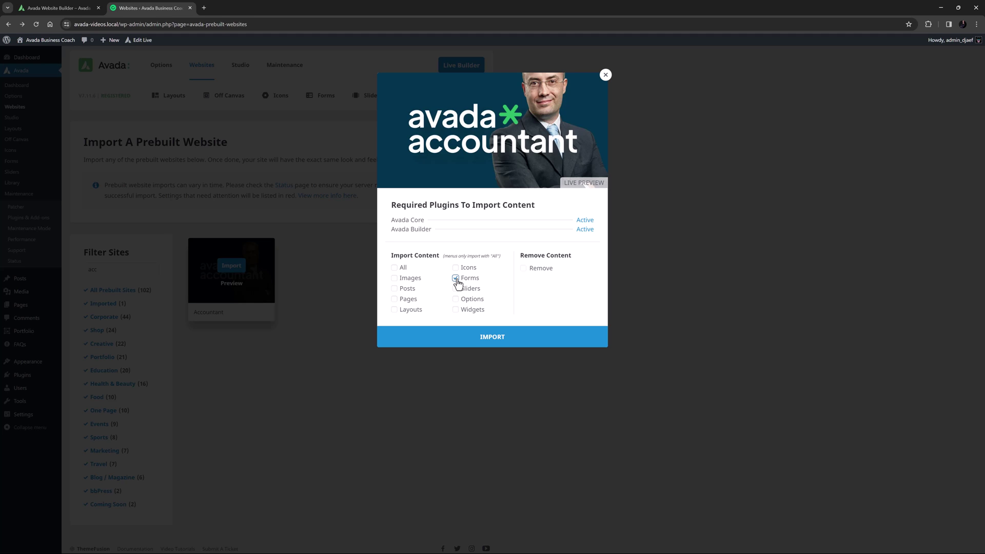
left_click(492, 341)
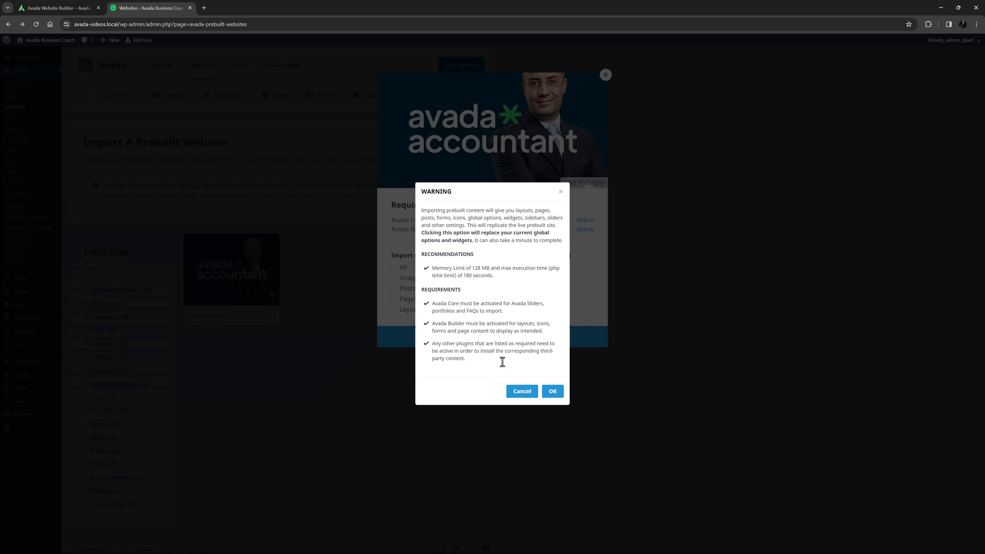
left_click(551, 393)
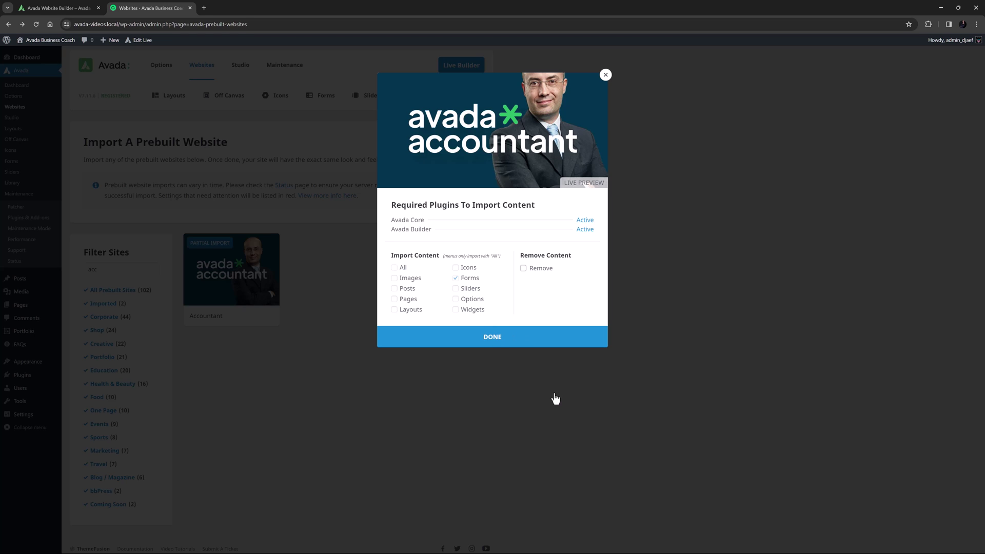
left_click(495, 340)
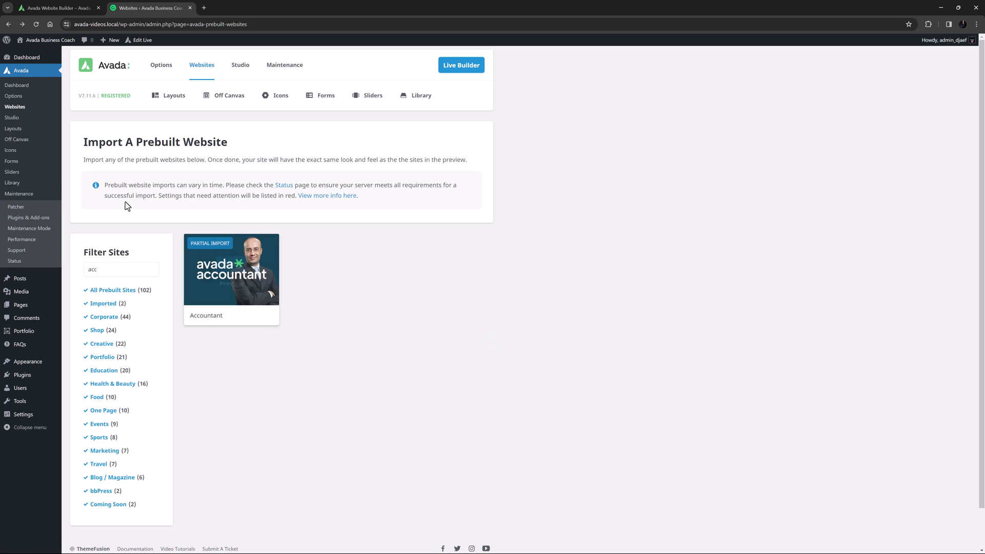
- Review the new Accountant forms in the Avada Forms list, then reapply the Accountant search
left_click(22, 164)
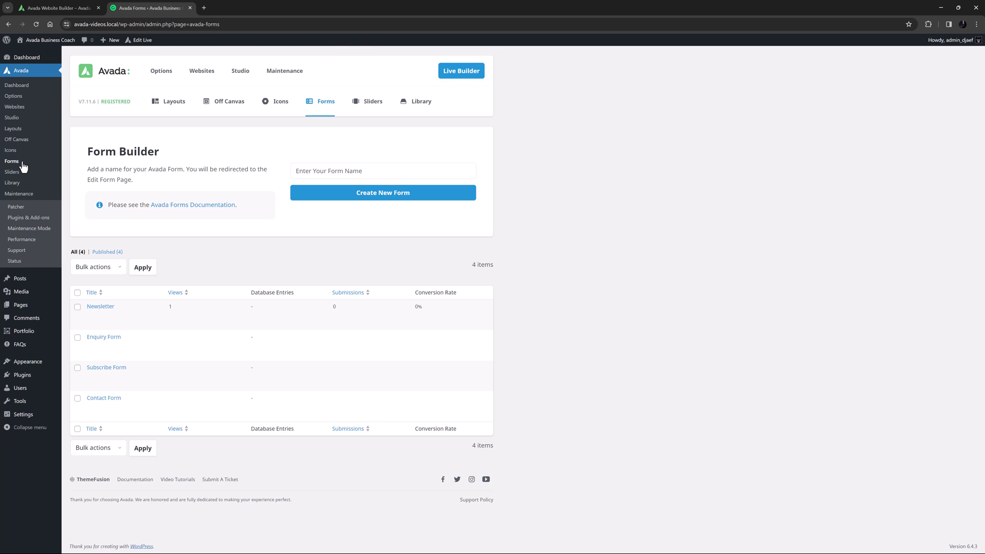
key("alt+Left")
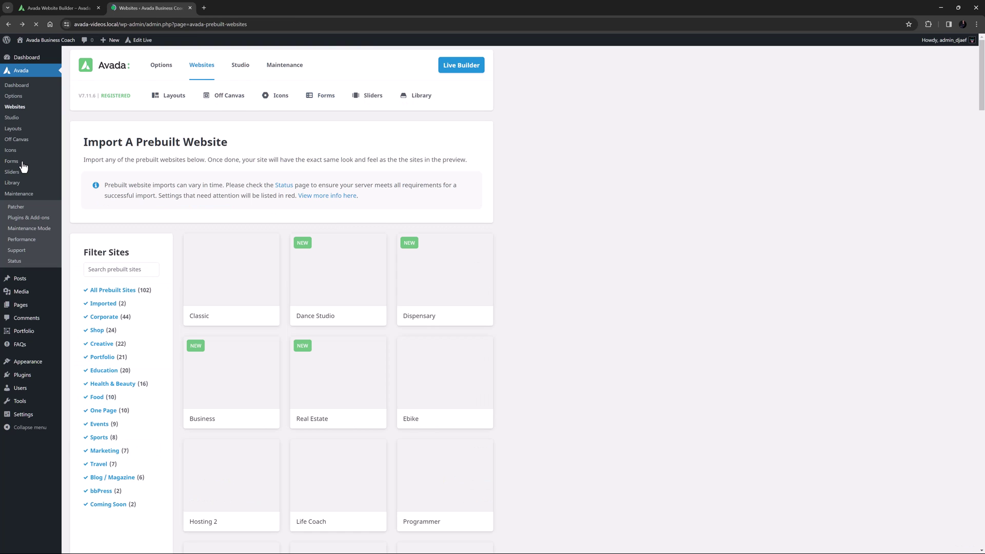
left_click(104, 271)
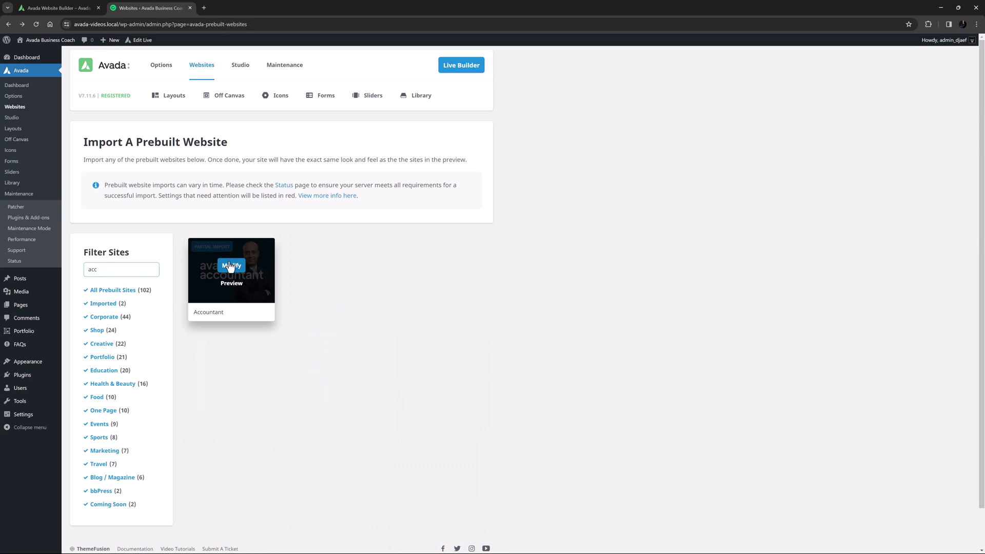
- Remove the imported Accountant content so only Business Coach stays imported
left_click(230, 265)
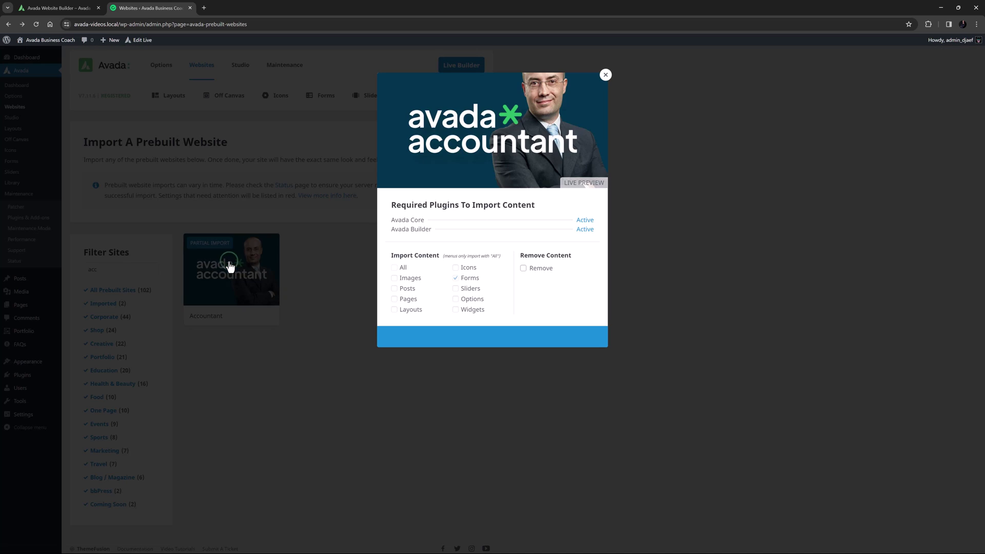
left_click(522, 270)
left_click(506, 339)
left_click(554, 324)
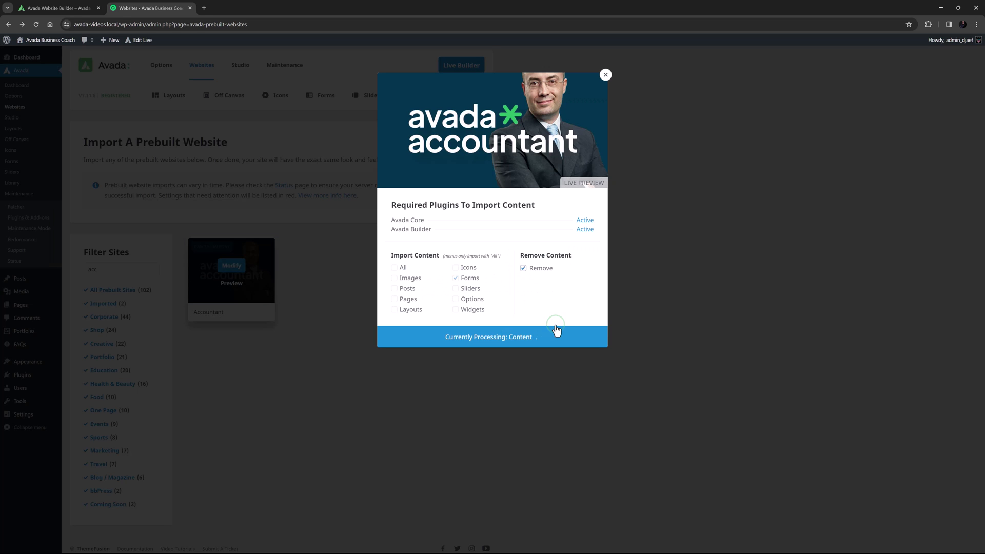
left_click(556, 334)
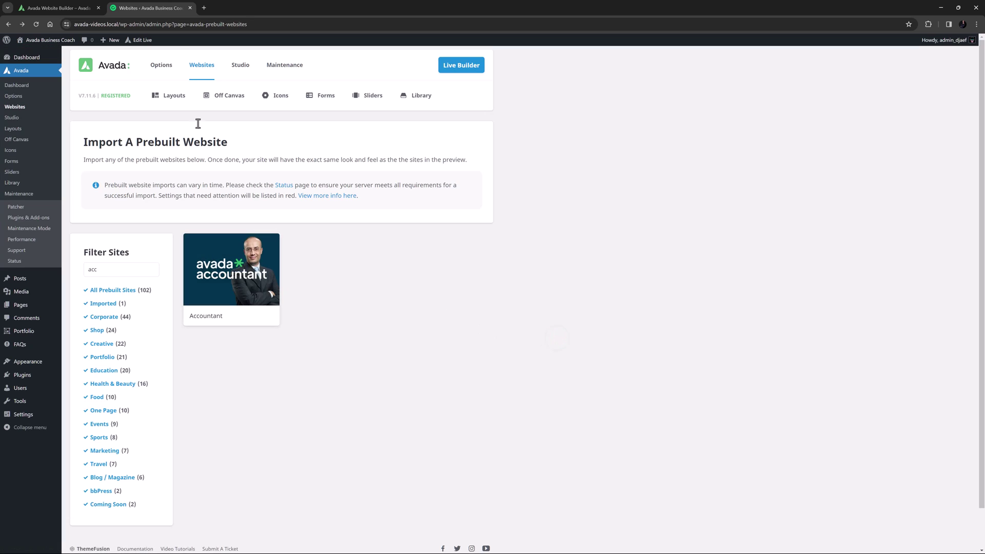
left_click(132, 42)
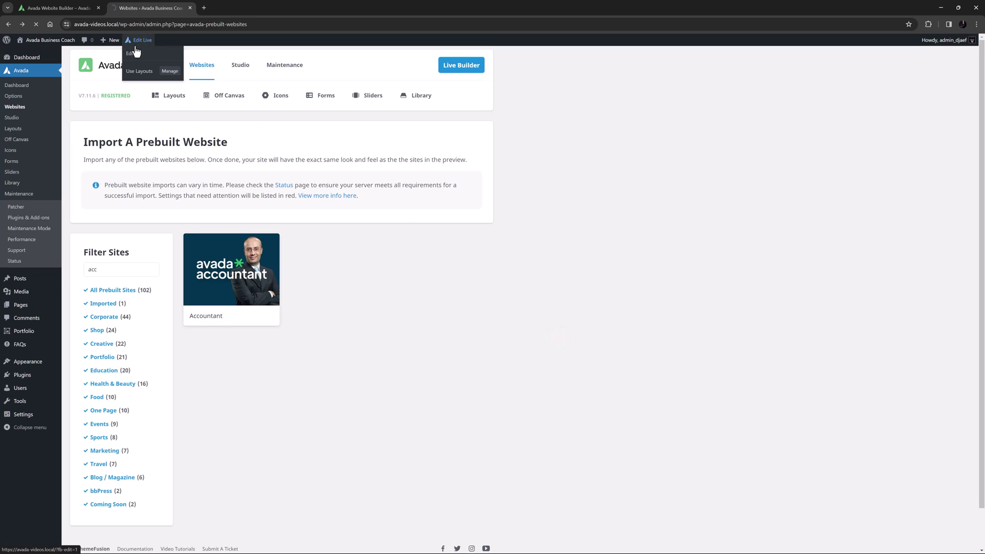